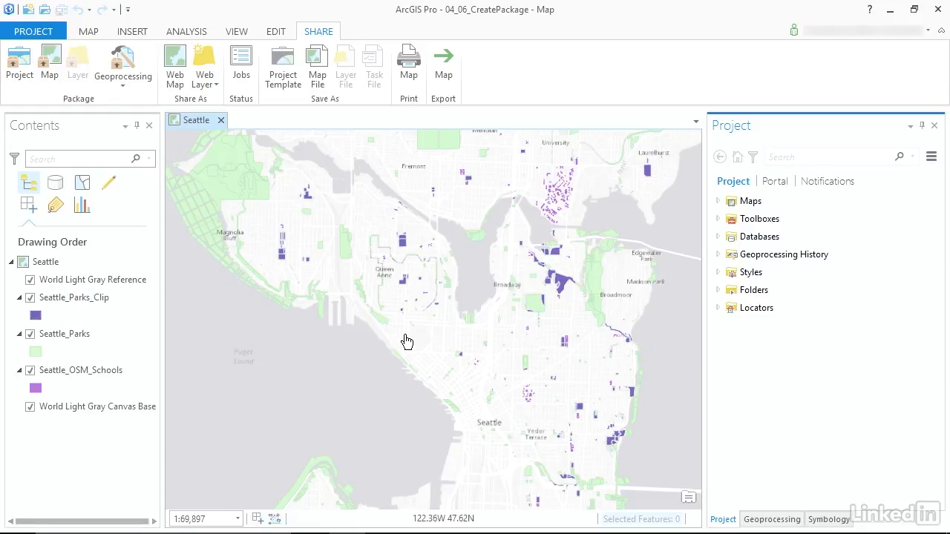
View the metadata of the ParksNearSchools model in the project's Seattle toolbox
{"action": "left_click", "coordinate": [718, 219]}
{"action": "left_click", "coordinate": [730, 237]}
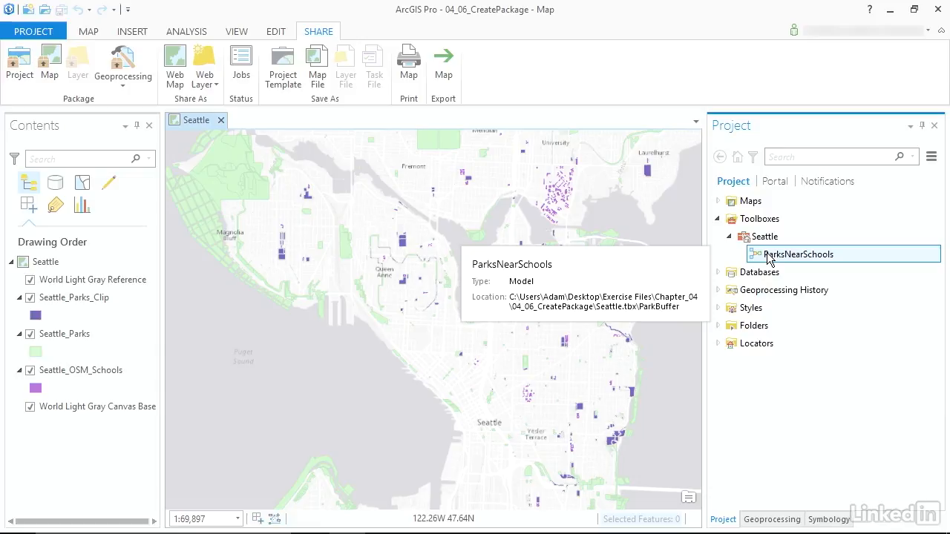
{"action": "right_click", "coordinate": [768, 256]}
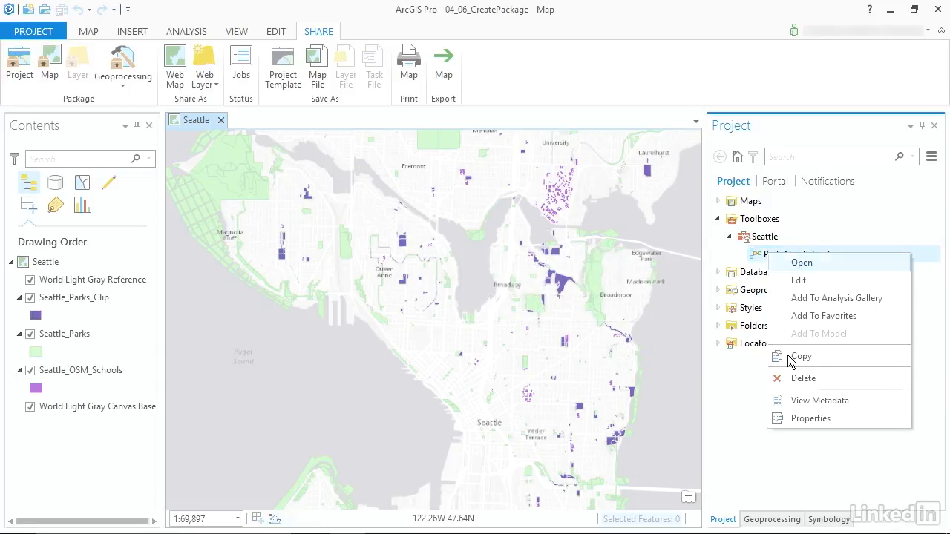
{"action": "left_click", "coordinate": [790, 401]}
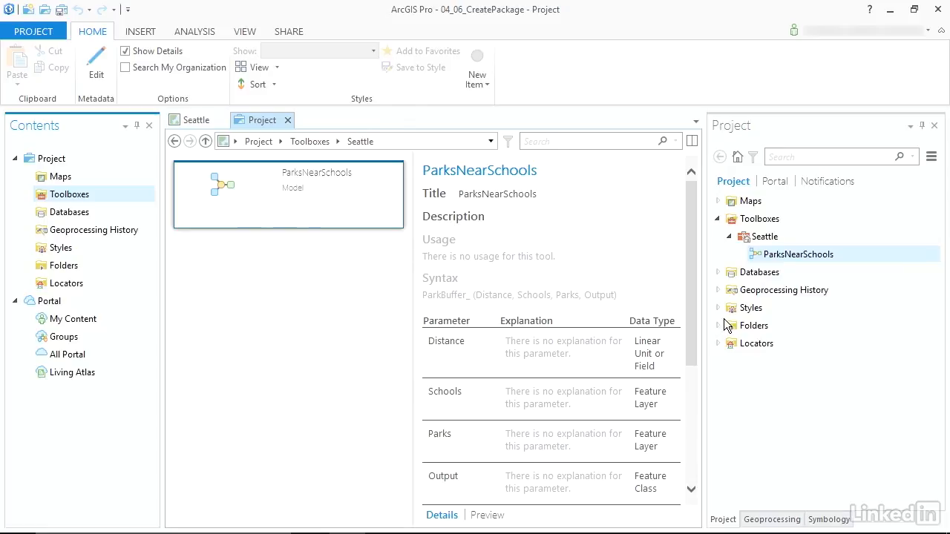
Edit the ParksNearSchools metadata, entering the tags "Schools, Parks" and the summary "Identifies parks near schools"
{"action": "left_click", "coordinate": [335, 195]}
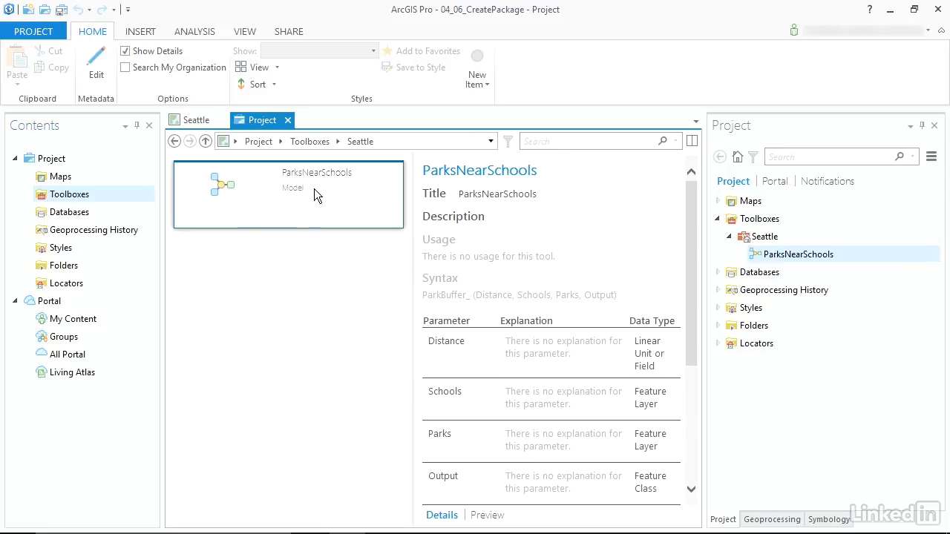
{"action": "left_click", "coordinate": [100, 62]}
{"action": "left_click_drag", "start_coordinate": [700, 163], "coordinate": [639, 222]}
{"action": "left_click", "coordinate": [374, 259]}
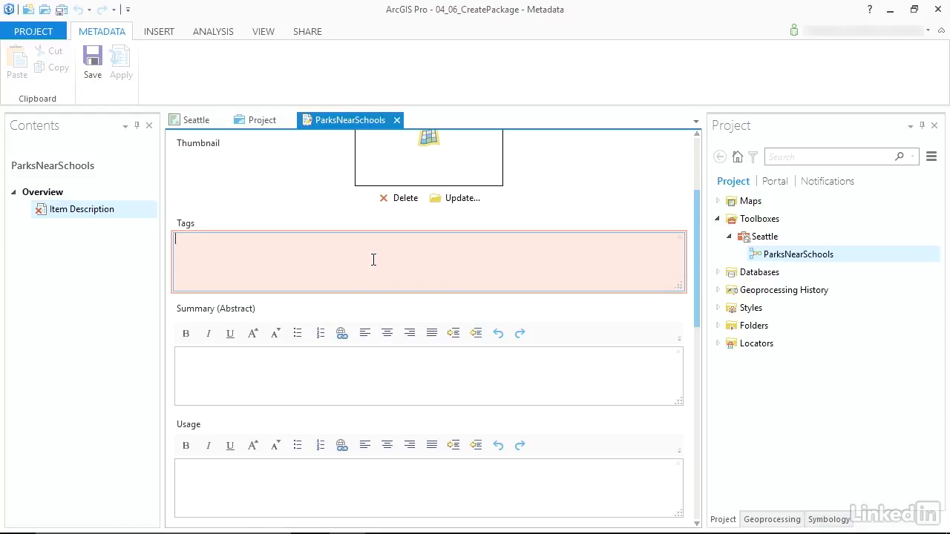
{"action": "type", "text": "Schools, Parks"}
{"action": "left_click", "coordinate": [343, 353]}
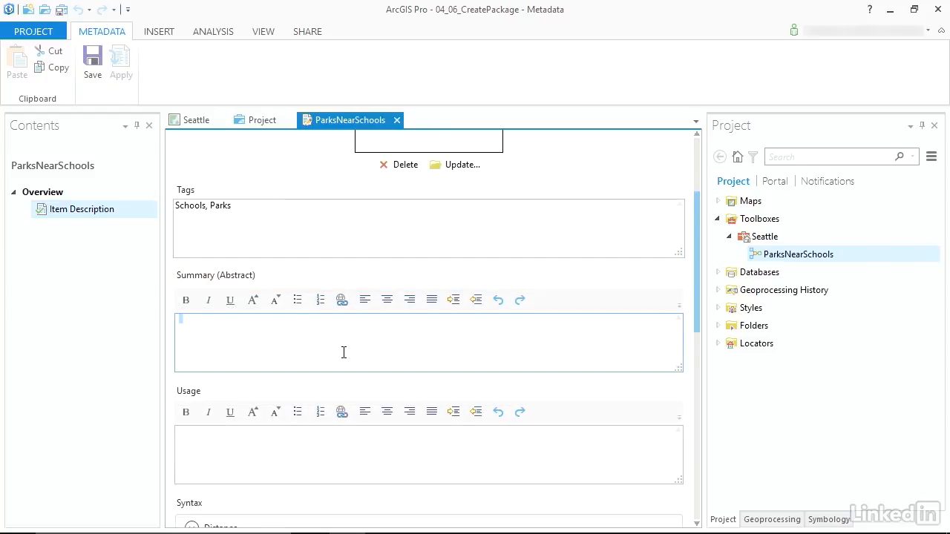
{"action": "type", "text": "Ident"}
{"action": "type", "text": "ifies parks near schools"}
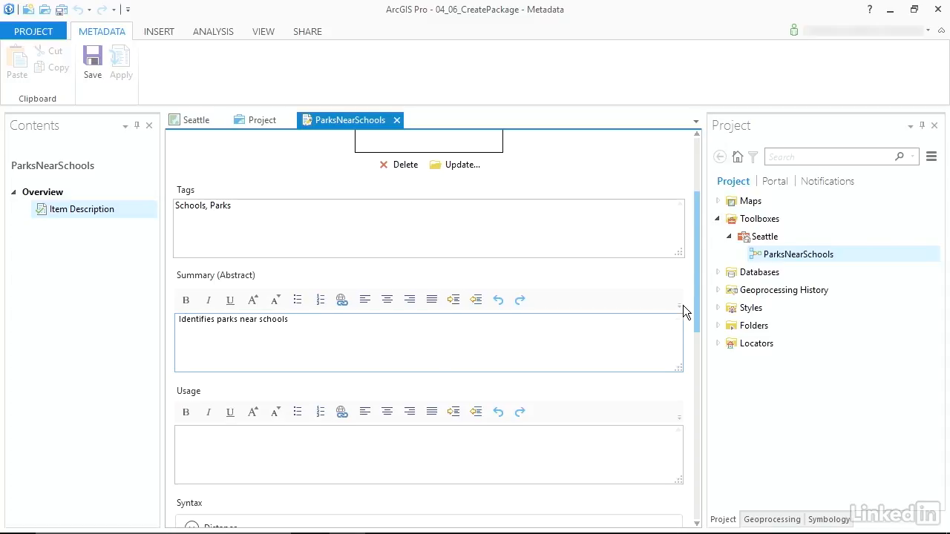
Enter "How far?" as the dialog explanation of the Distance parameter in the metadata's syntax section
{"action": "left_click_drag", "start_coordinate": [694, 288], "coordinate": [701, 389]}
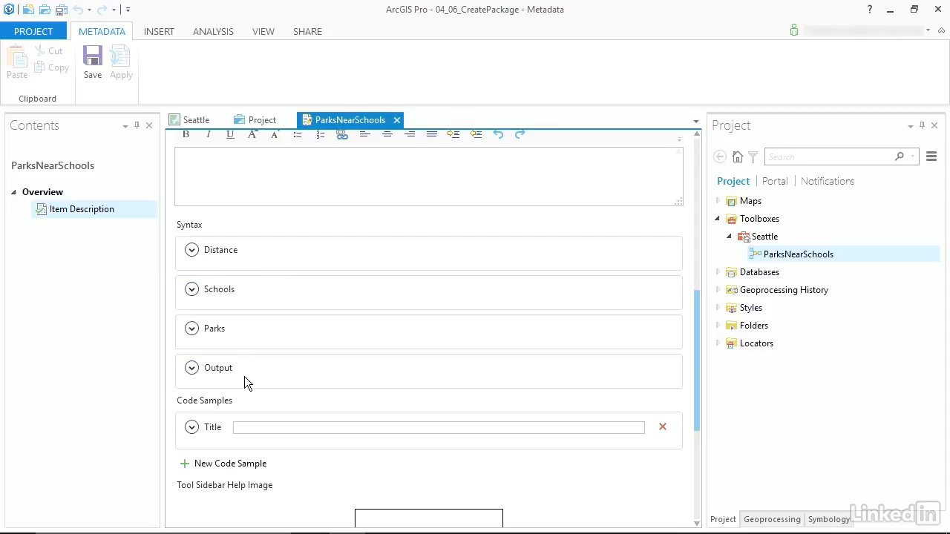
{"action": "left_click", "coordinate": [194, 252]}
{"action": "left_click", "coordinate": [231, 324]}
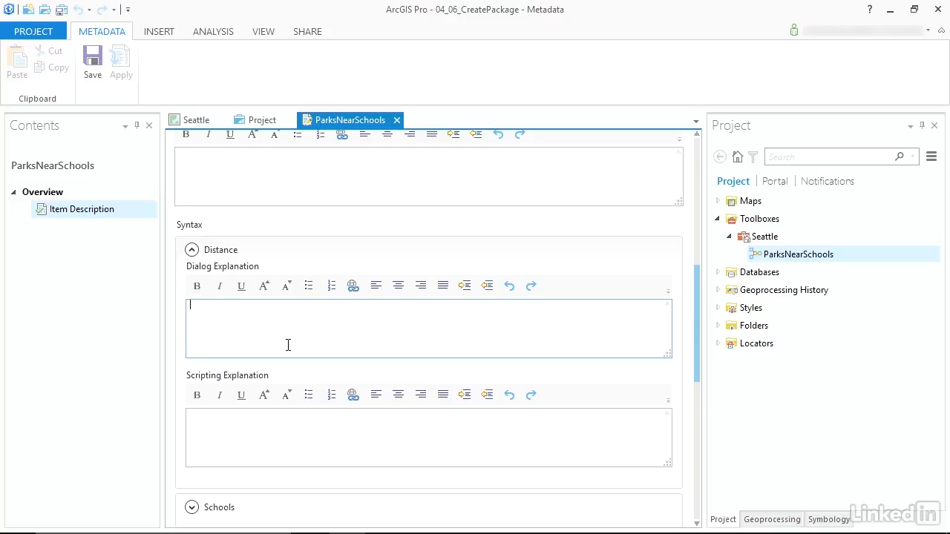
{"action": "type", "text": "How far?"}
Enter "School features" as the dialog explanation of the Schools parameter
{"action": "left_click_drag", "start_coordinate": [698, 283], "coordinate": [698, 374]}
{"action": "left_click", "coordinate": [193, 202]}
{"action": "left_click", "coordinate": [232, 273]}
{"action": "type", "text": "School features"}
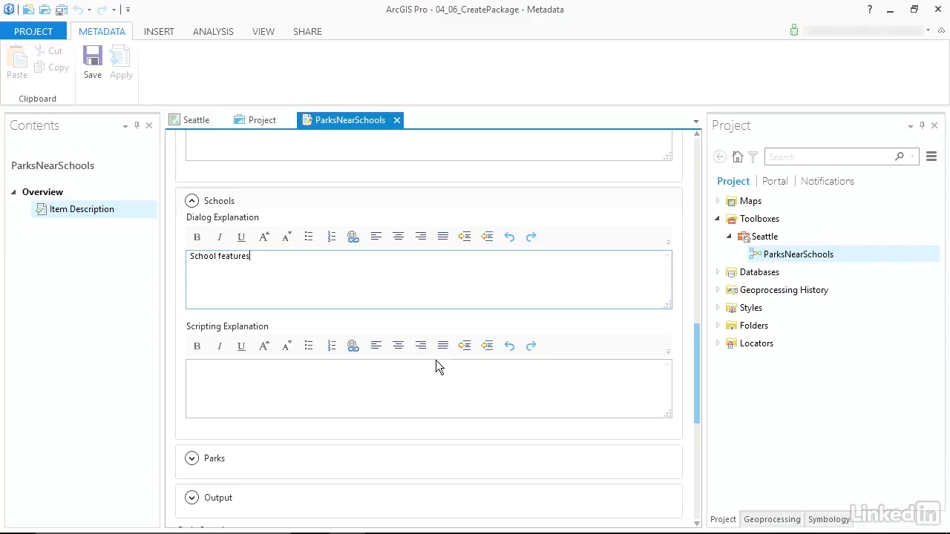
Enter "Park features" as the dialog explanation of the Parks parameter
{"action": "left_click_drag", "start_coordinate": [697, 349], "coordinate": [667, 396]}
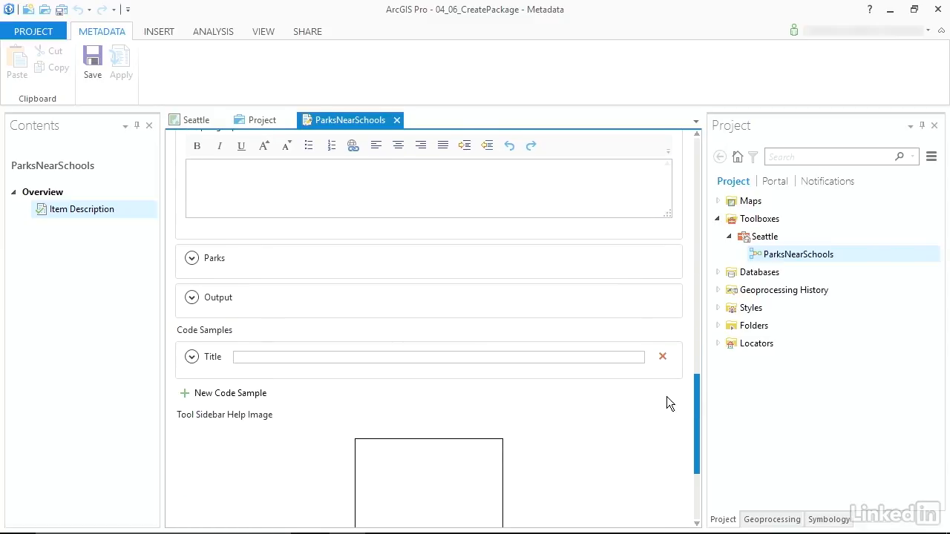
{"action": "left_click", "coordinate": [198, 266]}
{"action": "left_click", "coordinate": [218, 319]}
{"action": "type", "text": "Park features"}
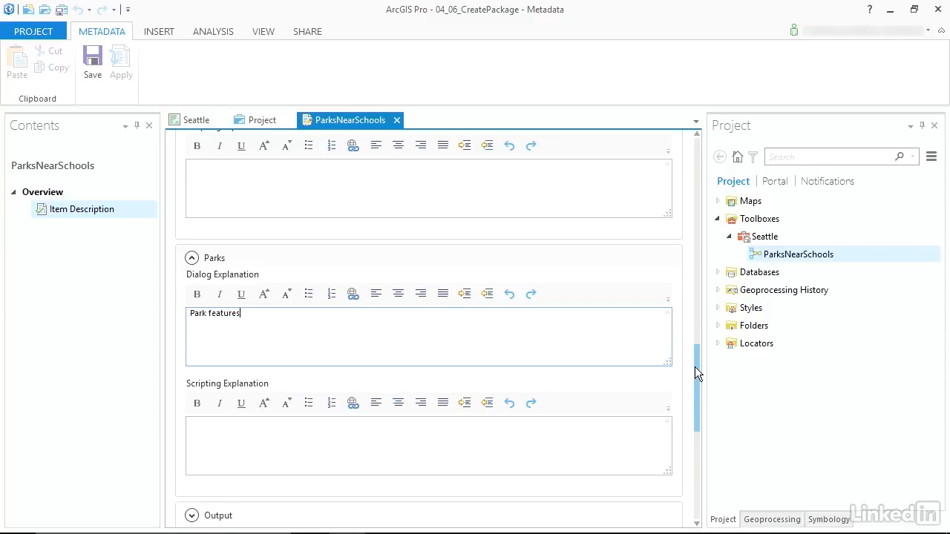
Enter "Output location" as the dialog explanation of the Output parameter
{"action": "left_click_drag", "start_coordinate": [695, 367], "coordinate": [695, 429]}
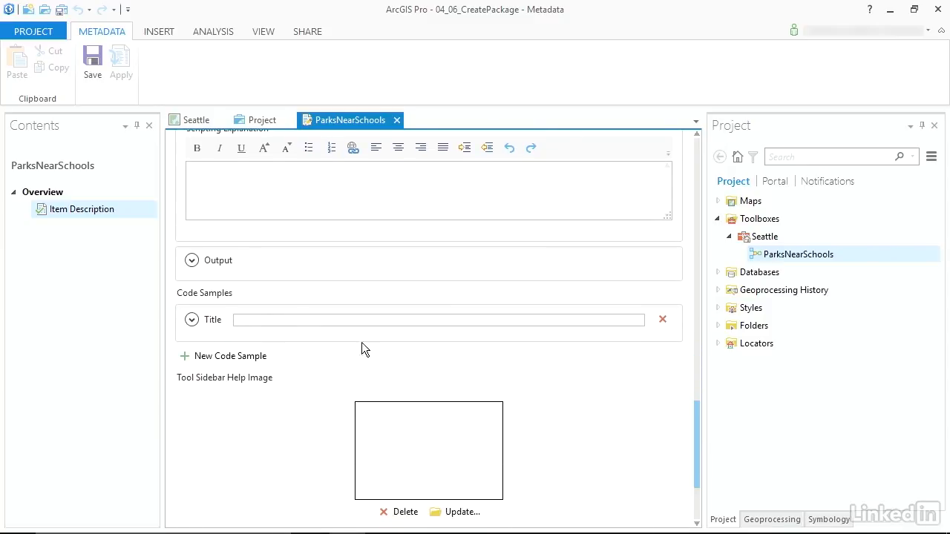
{"action": "left_click", "coordinate": [192, 264]}
{"action": "left_click", "coordinate": [239, 340]}
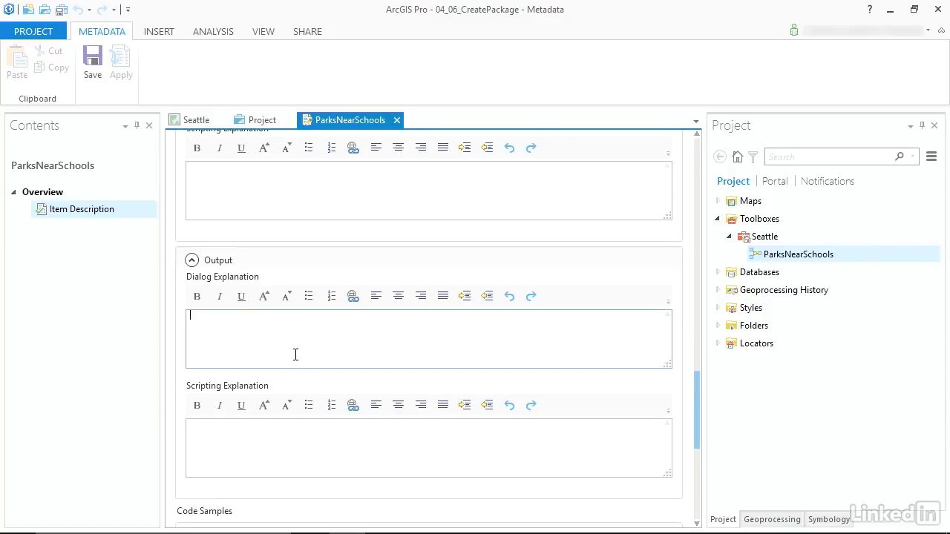
{"action": "type", "text": "Output location"}
Save the ParksNearSchools metadata and close the metadata and project views to return to the Seattle map
{"action": "left_click", "coordinate": [97, 64]}
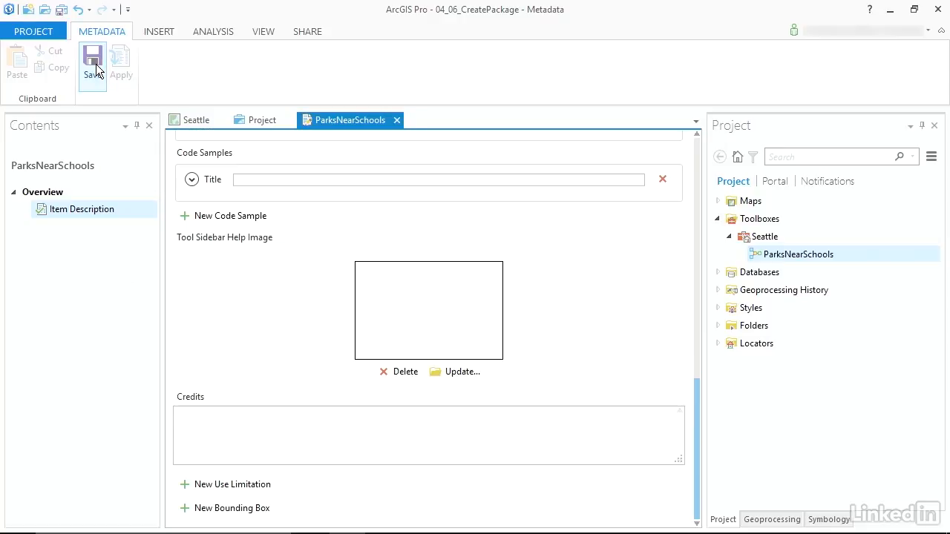
{"action": "left_click", "coordinate": [399, 120]}
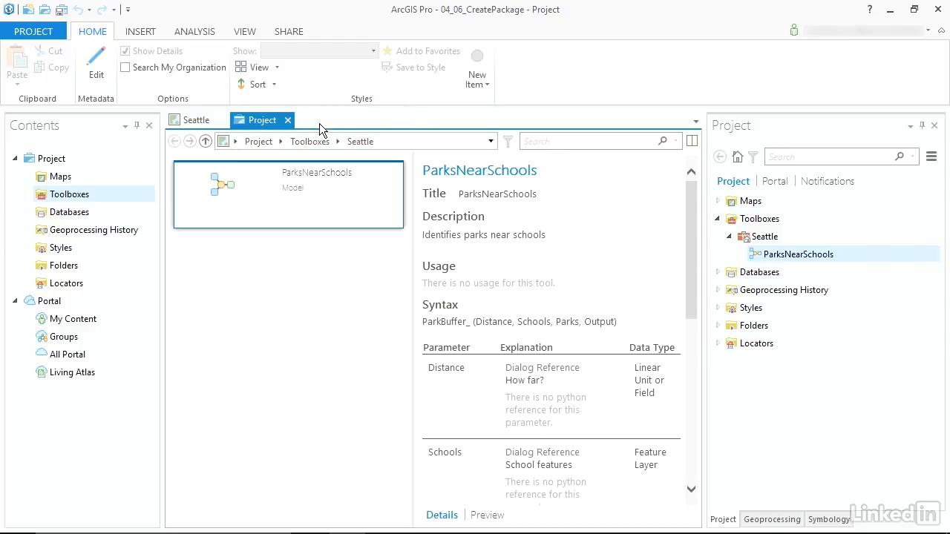
{"action": "left_click", "coordinate": [287, 121]}
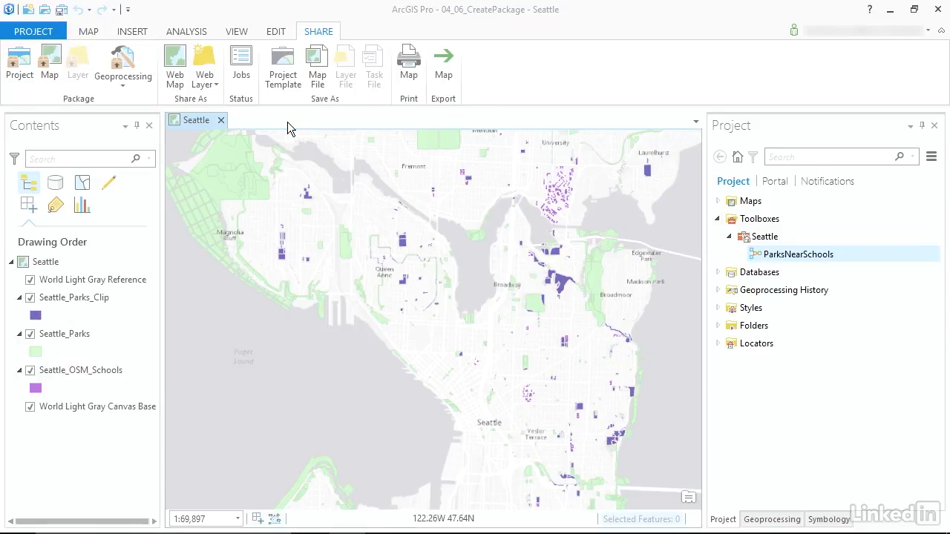
Open the ParksNearSchools model as a tool and set its distance to 0.1 miles, checking the parameter help and the Schools input choices
{"action": "double_click", "coordinate": [770, 256]}
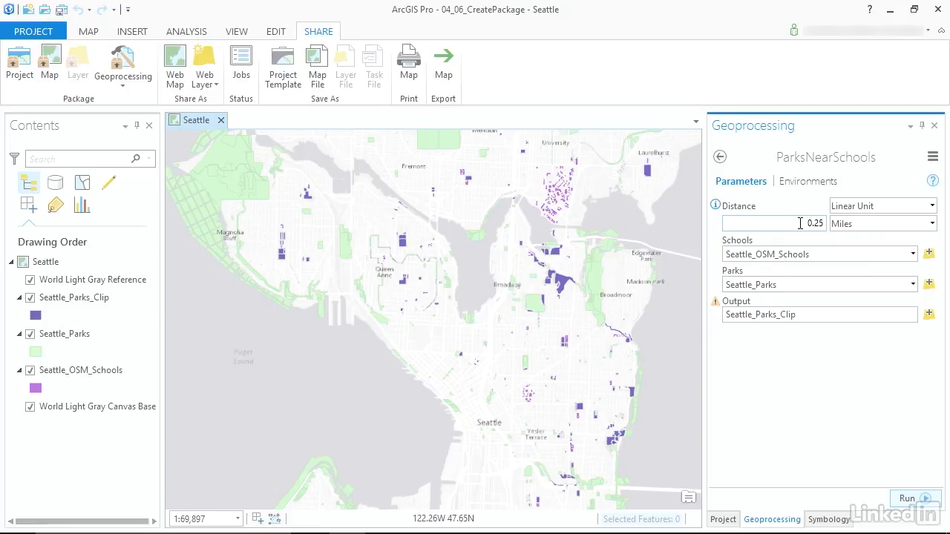
{"action": "double_click", "coordinate": [791, 222]}
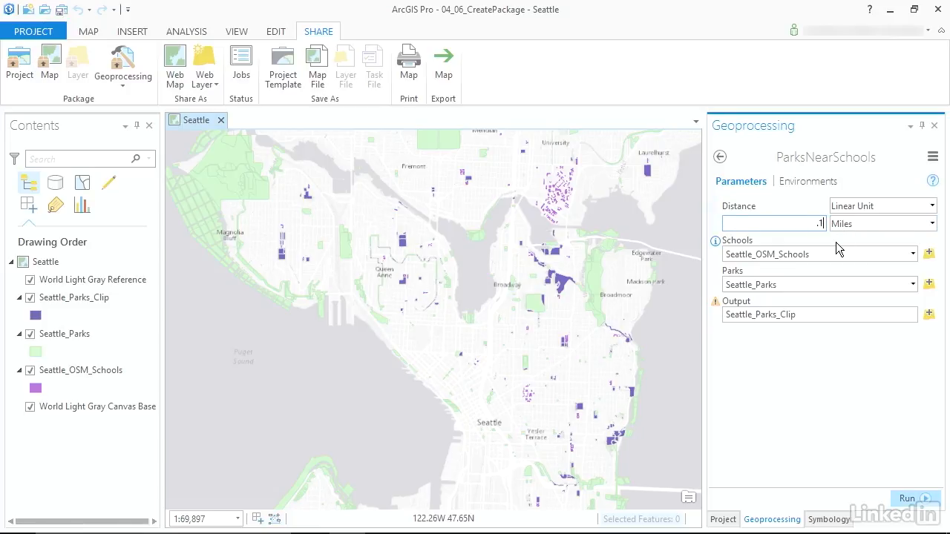
{"action": "mouse_move", "coordinate": [717, 206]}
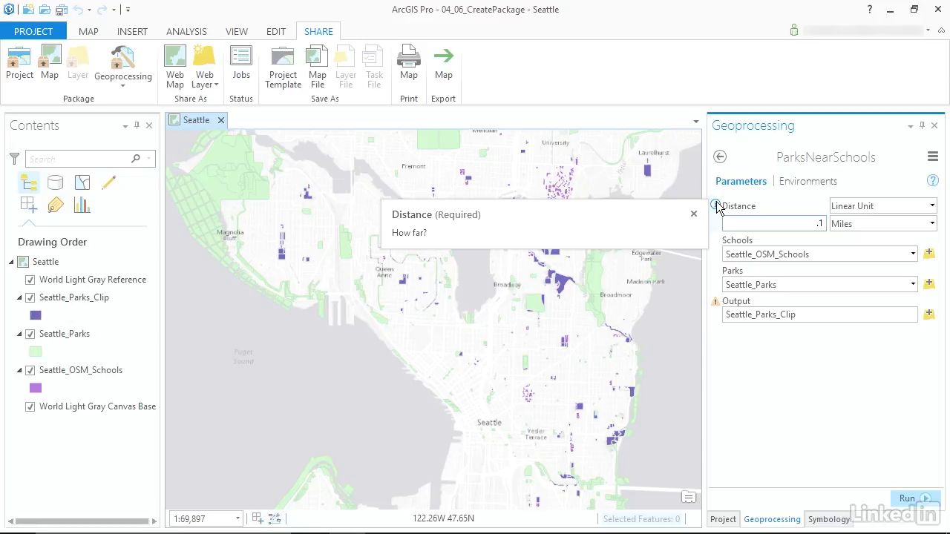
{"action": "mouse_move", "coordinate": [717, 243]}
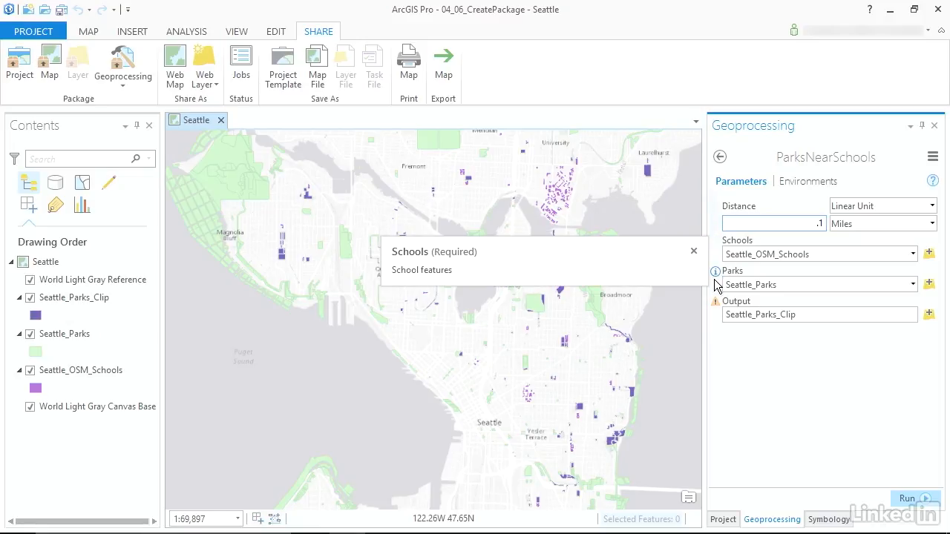
{"action": "left_click", "coordinate": [913, 254]}
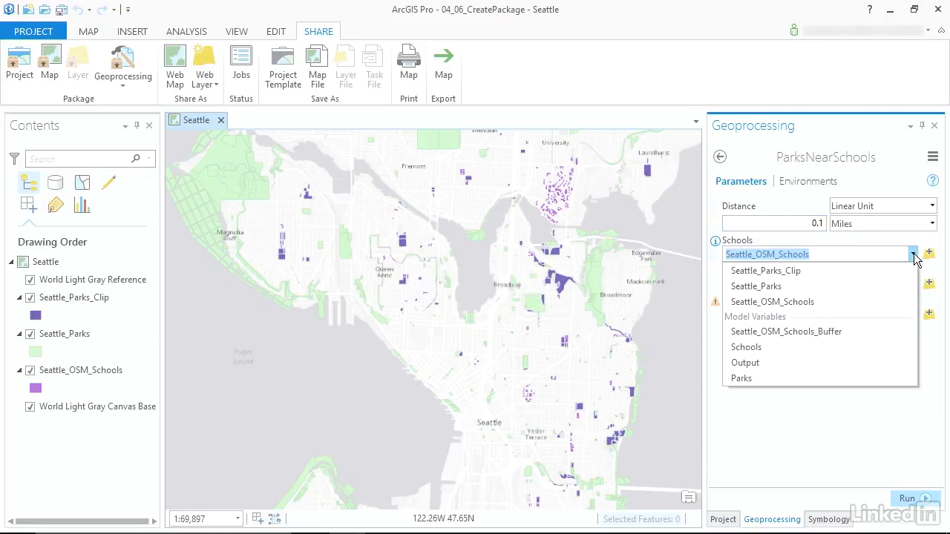
{"action": "left_click", "coordinate": [913, 254]}
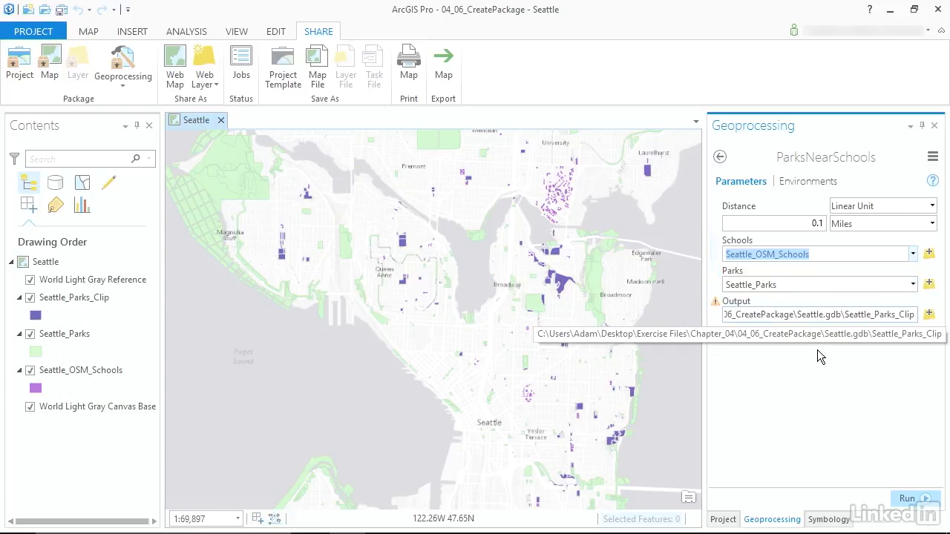
Set the tool's output to Seattle_Parks_Clip2 and run the model
{"action": "left_click", "coordinate": [716, 303]}
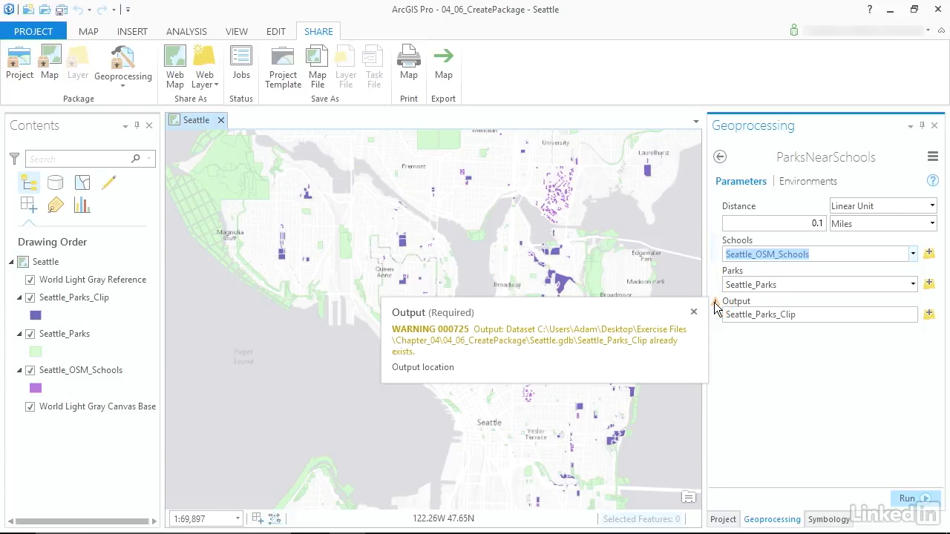
{"action": "left_click", "coordinate": [900, 315]}
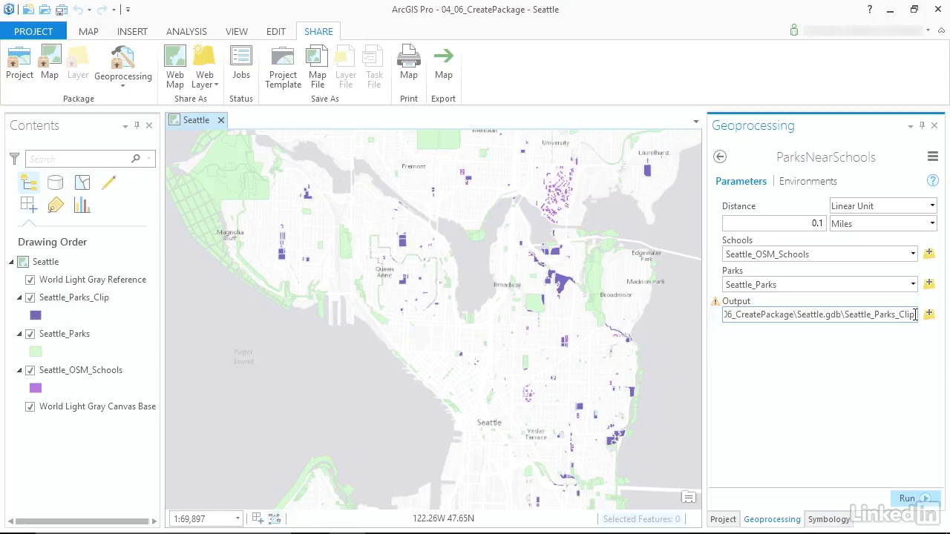
{"action": "type", "text": "2"}
{"action": "key", "text": "Tab"}
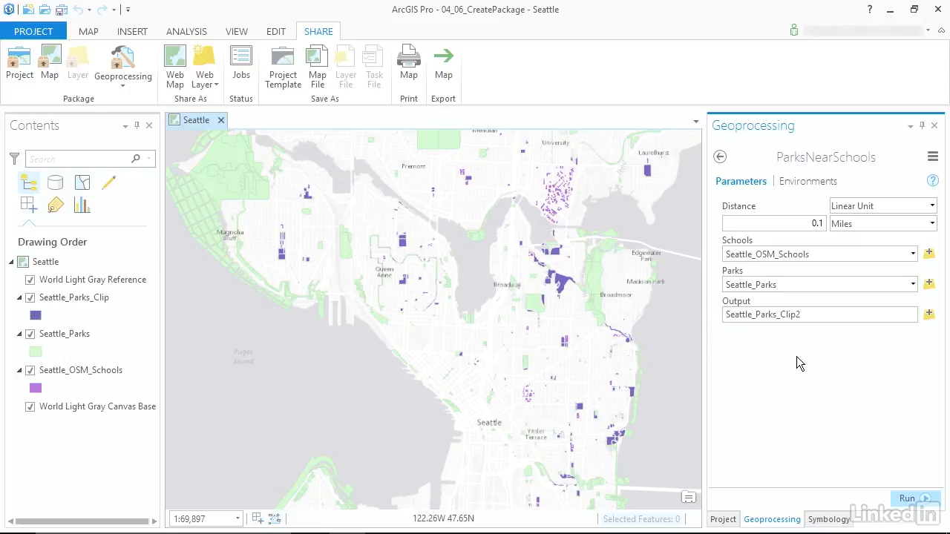
{"action": "left_click", "coordinate": [909, 498]}
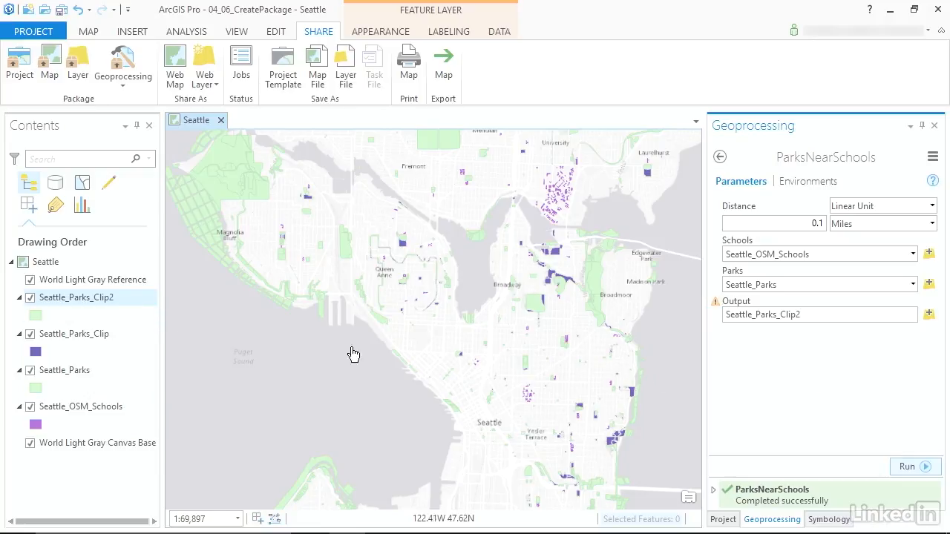
Examine the ParksNearSchools runs recorded in the project's geoprocessing history
{"action": "left_click", "coordinate": [723, 520]}
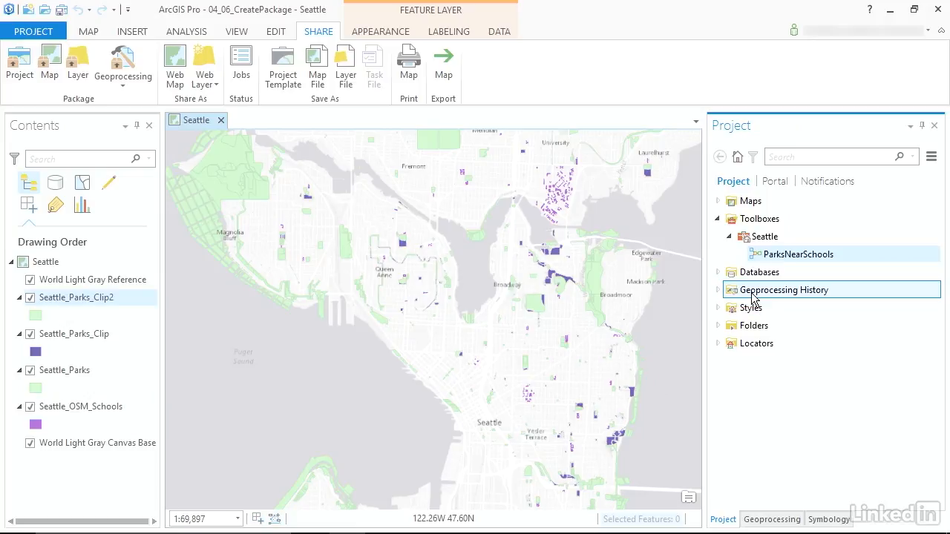
{"action": "left_click", "coordinate": [718, 291]}
{"action": "left_click", "coordinate": [794, 308]}
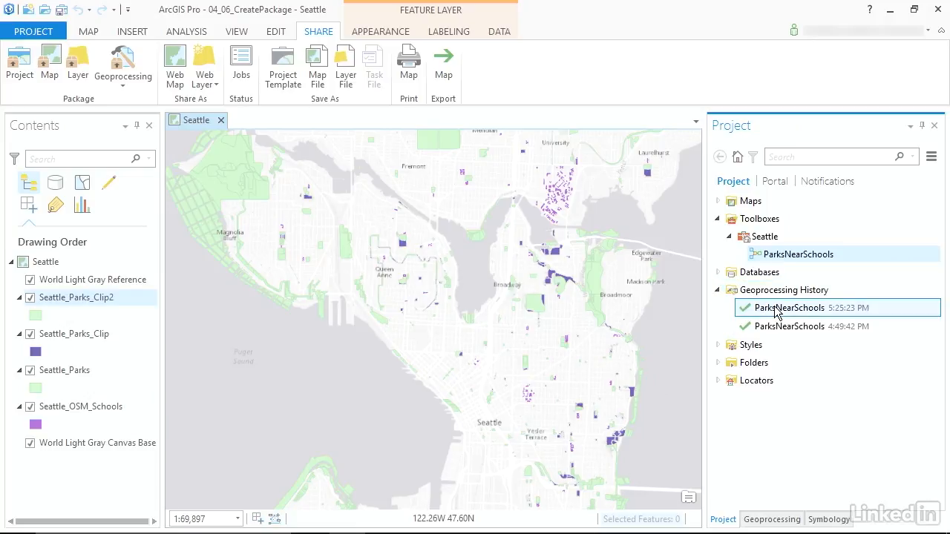
{"action": "mouse_move", "coordinate": [797, 312]}
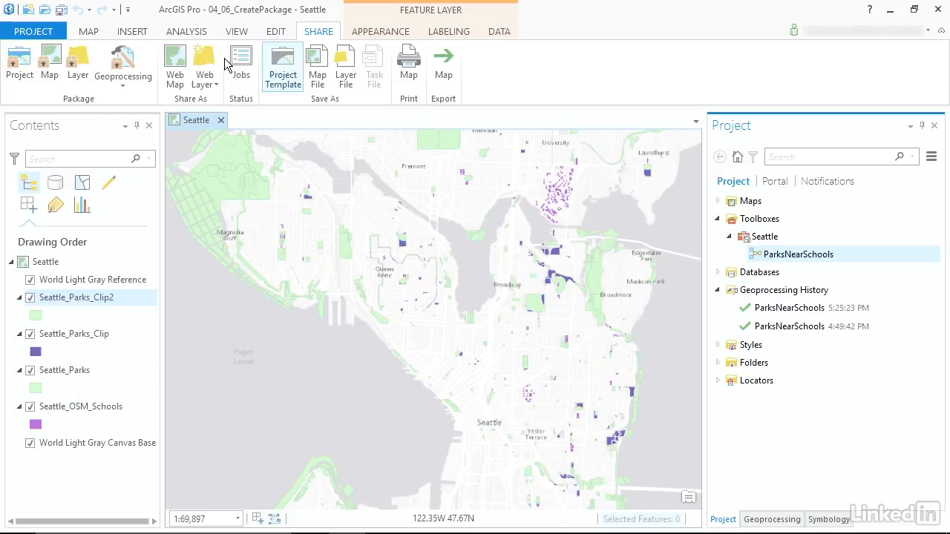
Start a geoprocessing package from the 5:25:23 PM ParksNearSchools run, with the package saved to a file
{"action": "left_click", "coordinate": [123, 85]}
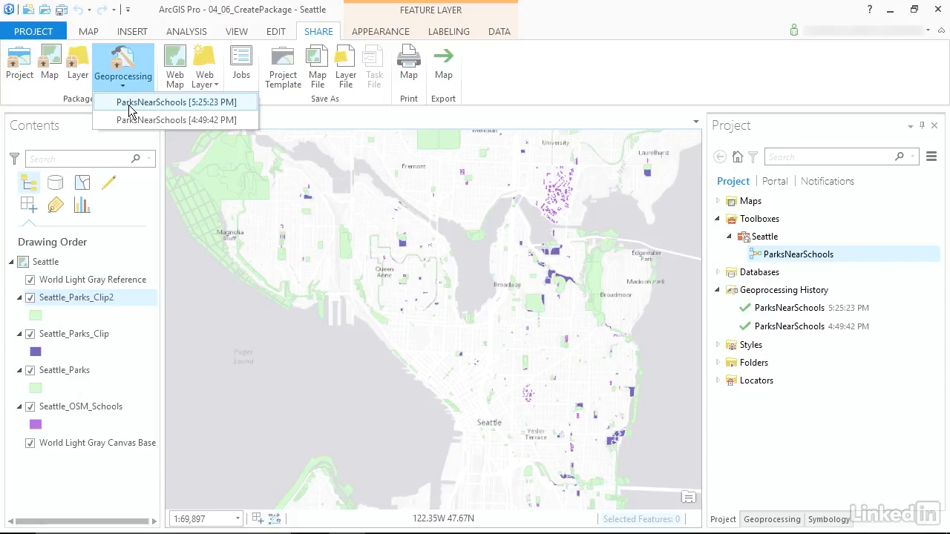
{"action": "left_click", "coordinate": [130, 105]}
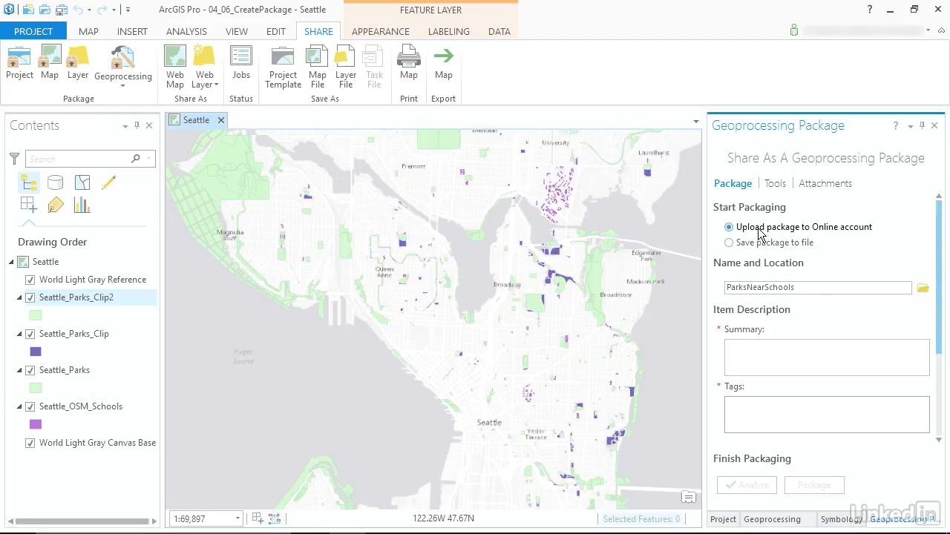
{"action": "left_click", "coordinate": [751, 244]}
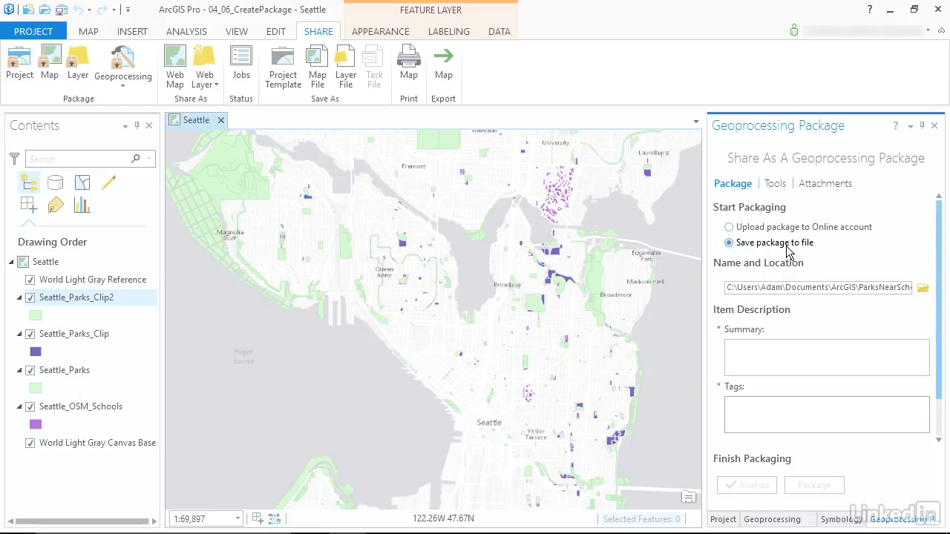
Set the package's save location to Desktop > Exercise Files > Chapter_04 > 04_06_CreatePackage with the name ParksNearSchools
{"action": "left_click", "coordinate": [923, 288]}
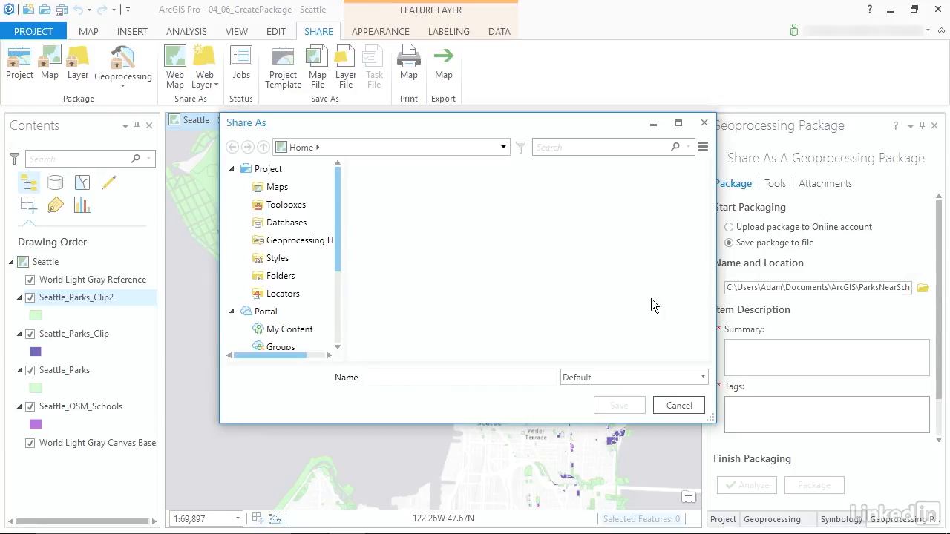
{"action": "left_click_drag", "start_coordinate": [337, 243], "coordinate": [337, 305]}
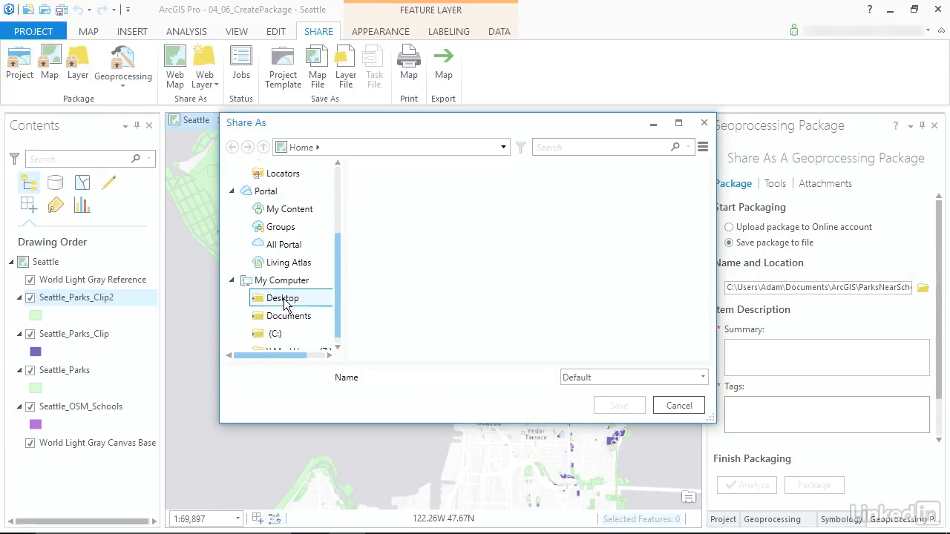
{"action": "left_click", "coordinate": [278, 297]}
{"action": "double_click", "coordinate": [380, 176]}
{"action": "double_click", "coordinate": [382, 220]}
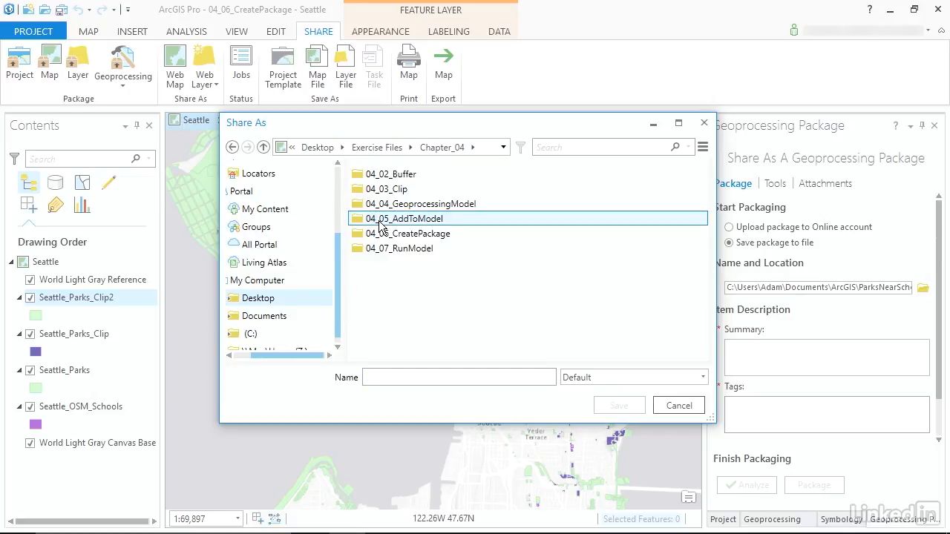
{"action": "double_click", "coordinate": [391, 234]}
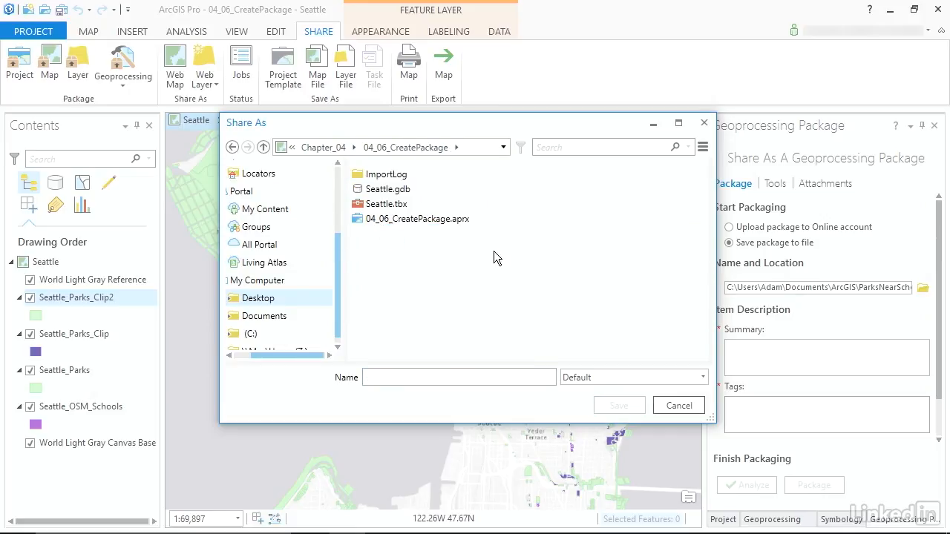
{"action": "left_click", "coordinate": [424, 380]}
{"action": "type", "text": "ParksN"}
{"action": "left_click", "coordinate": [617, 405]}
Describe the package with the summary "Clips parks to a specified distance to a school" and the tags Schools and Parks
{"action": "left_click", "coordinate": [770, 372]}
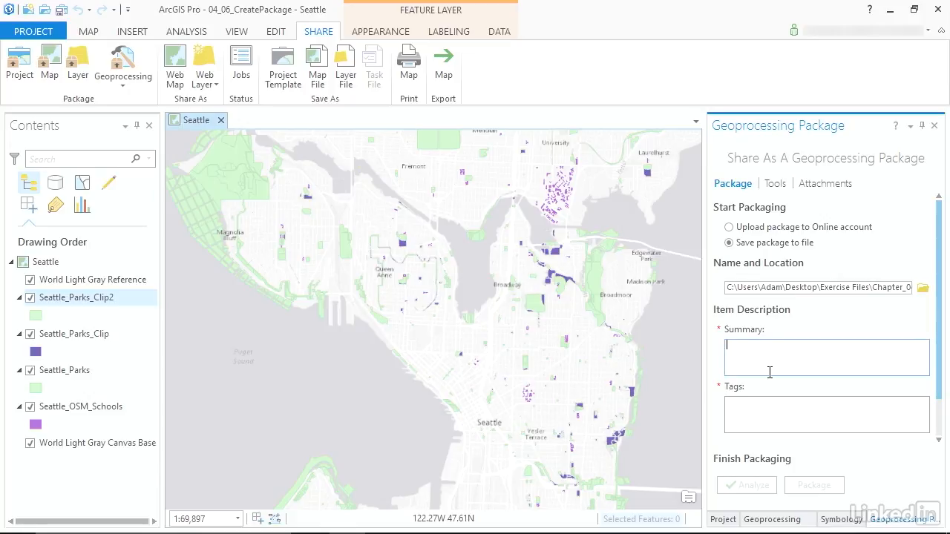
{"action": "type", "text": "Clips parks to a specified distance to a school"}
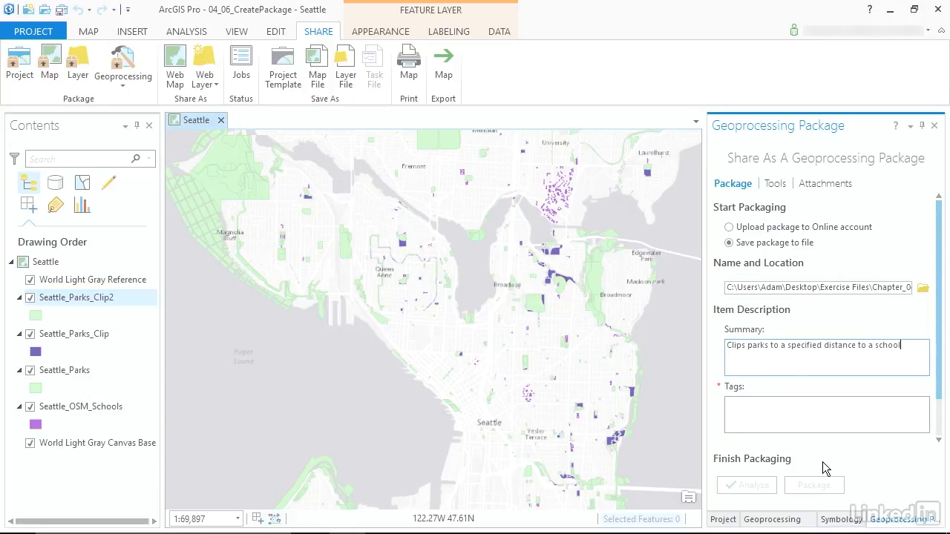
{"action": "left_click", "coordinate": [794, 421]}
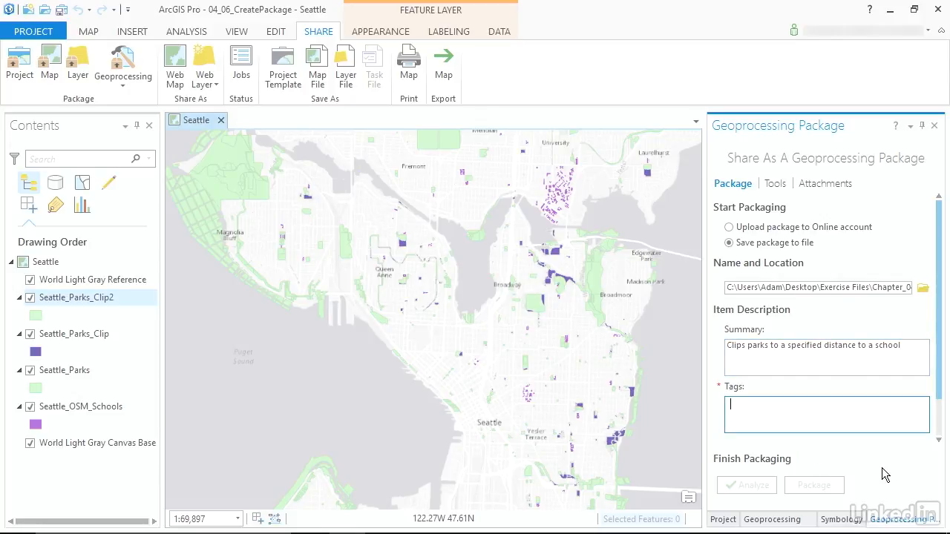
{"action": "type", "text": "Schools,Parks,"}
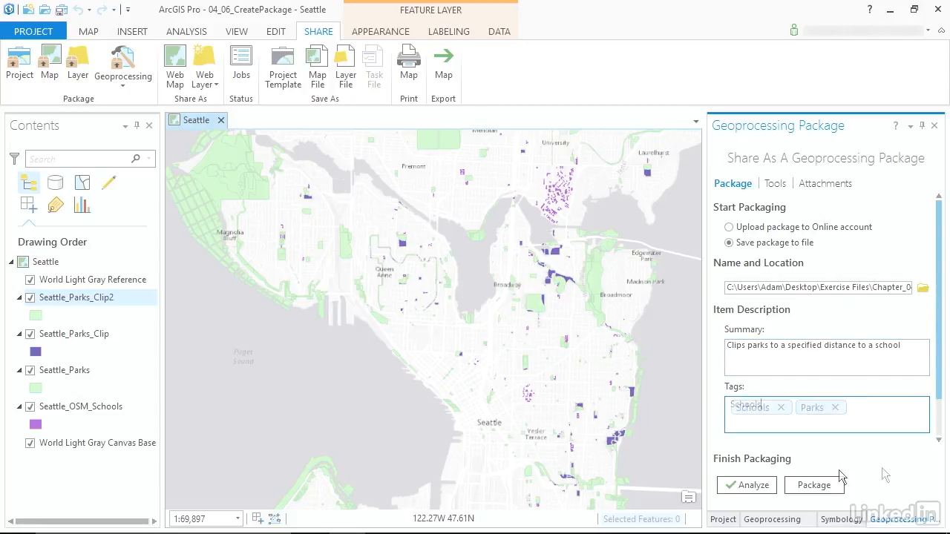
Analyze the geoprocessing package for errors and create the package file
{"action": "left_click", "coordinate": [753, 486]}
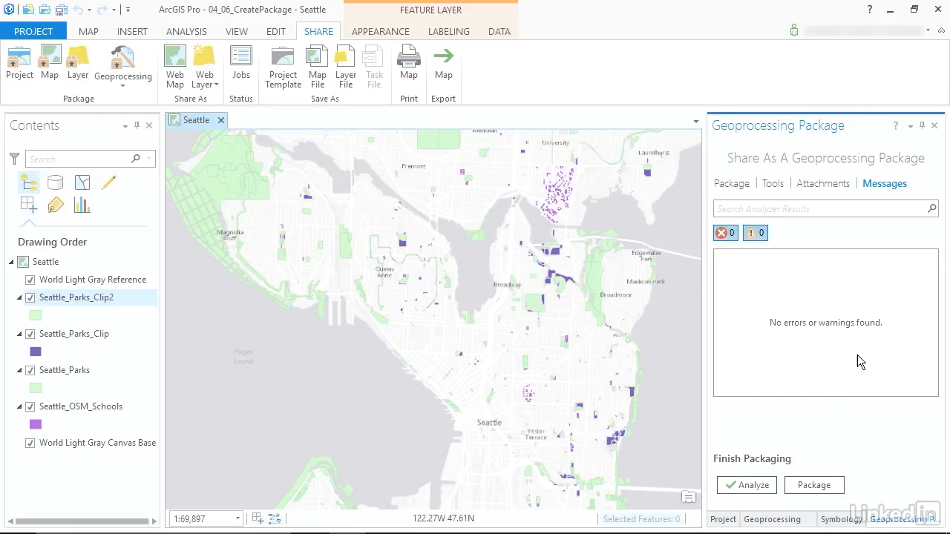
{"action": "left_click", "coordinate": [815, 487]}
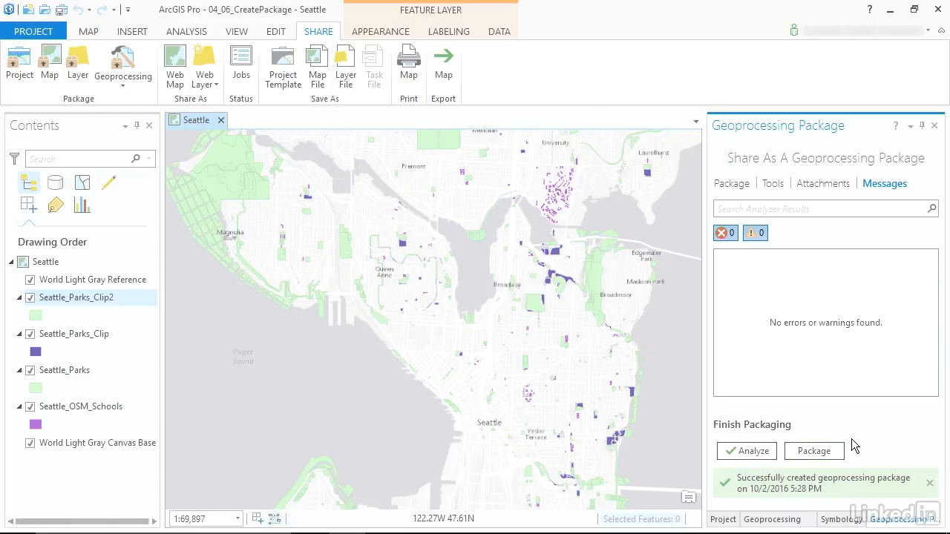
Switch to File Explorer and locate ParksNearSchools.gpkx in the 04_06_CreatePackage folder
{"action": "left_click", "coordinate": [890, 9]}
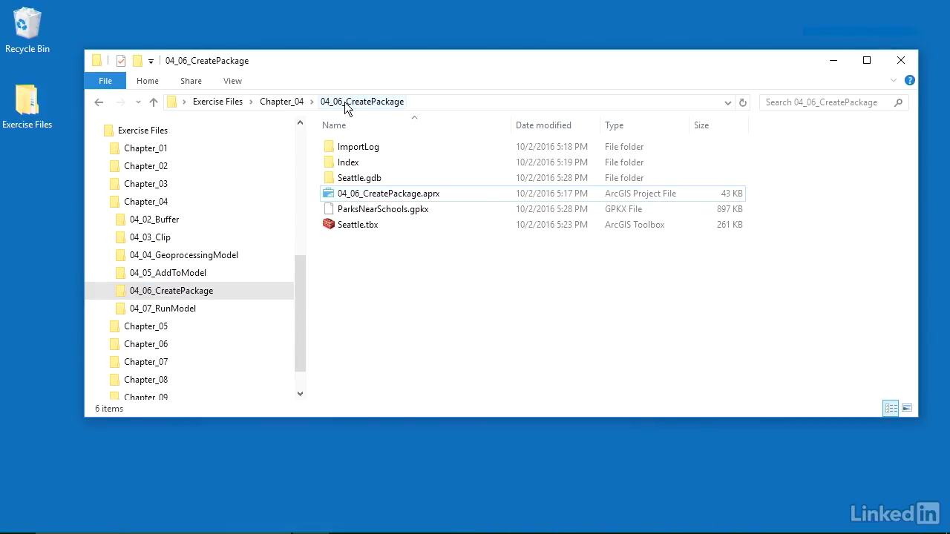
{"action": "left_click", "coordinate": [383, 210]}
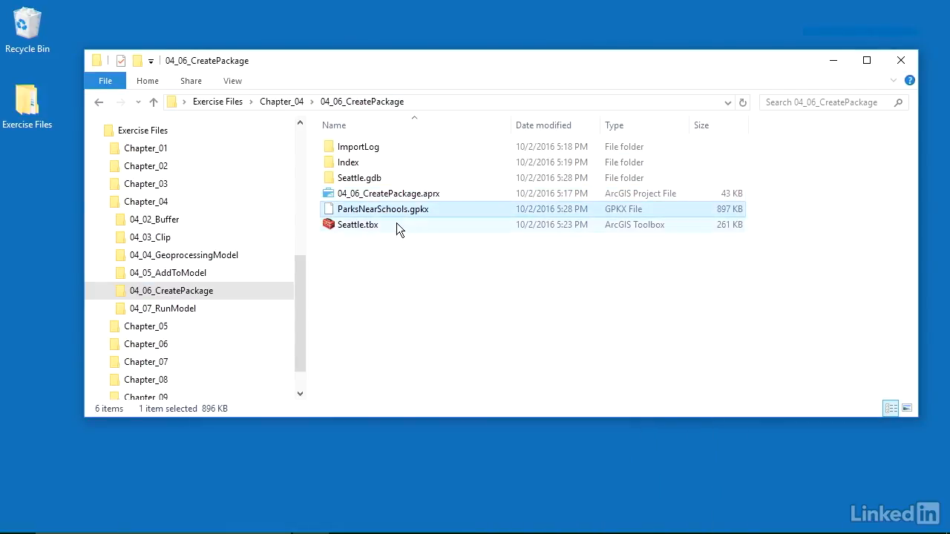